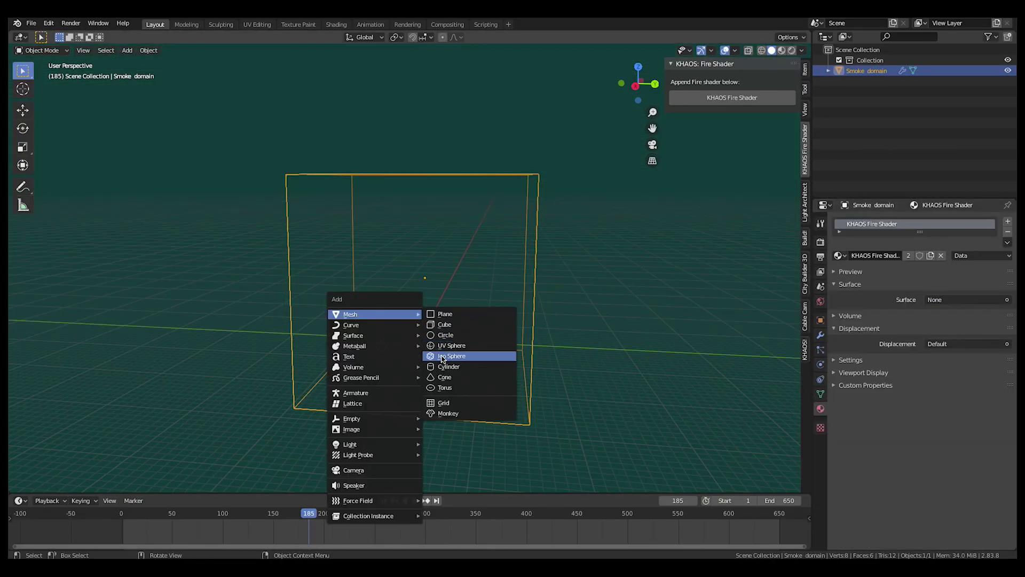
# Add an icosphere and make it a fluid Flow emitter
pyautogui.click(441, 357)
pyautogui.click(822, 365)
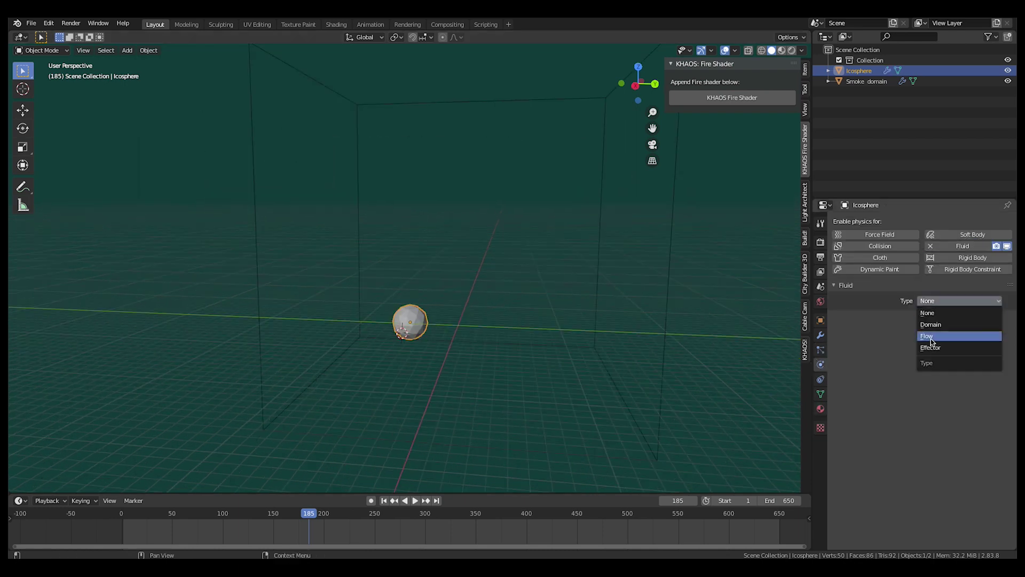
pyautogui.click(931, 336)
pyautogui.scroll(-1, 931, 344)
pyautogui.press('KP_4')
pyautogui.press('KP_4')
pyautogui.press('KP_4')
pyautogui.press('KP_4')
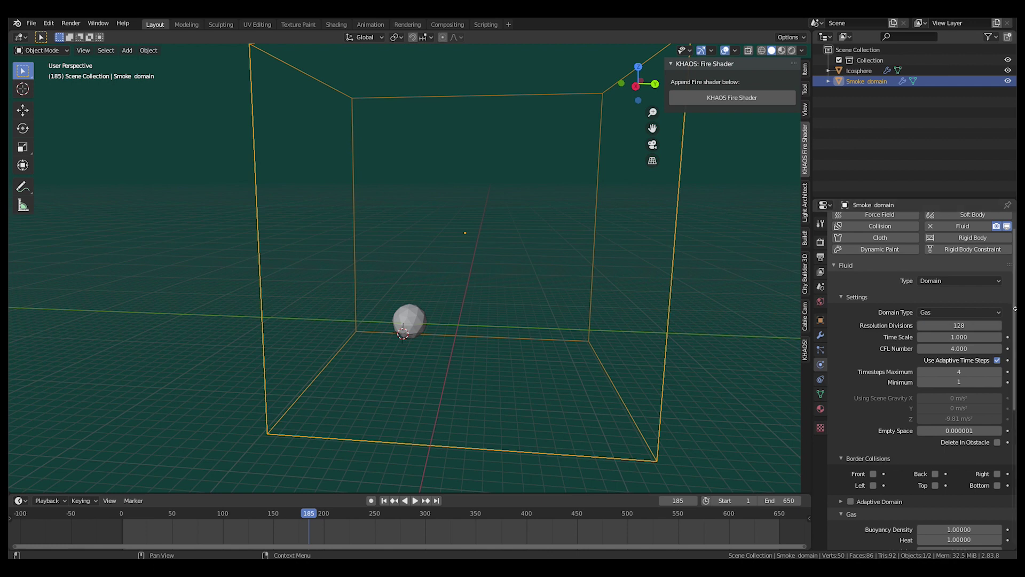
# Add a Wind force field with strength 2.5
pyautogui.hotkey('shift', 'a')
pyautogui.click(428, 312)
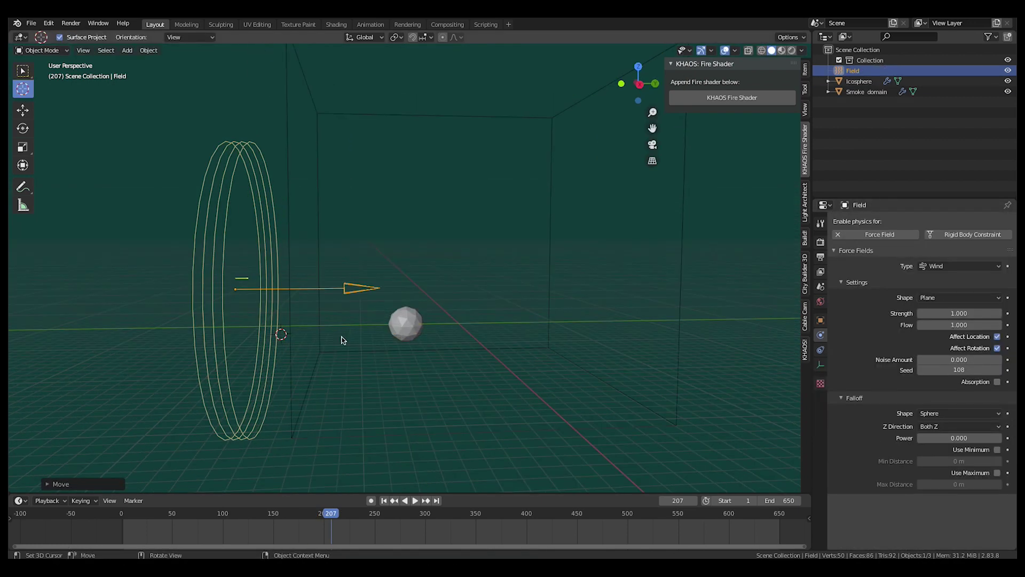
pyautogui.click(959, 313)
pyautogui.write('2.5')
pyautogui.press('Return')
# Orbit around the scene, then select the Smoke domain and frame it in the view
pyautogui.moveTo(363, 299); pyautogui.dragTo(389, 272, button='middle')
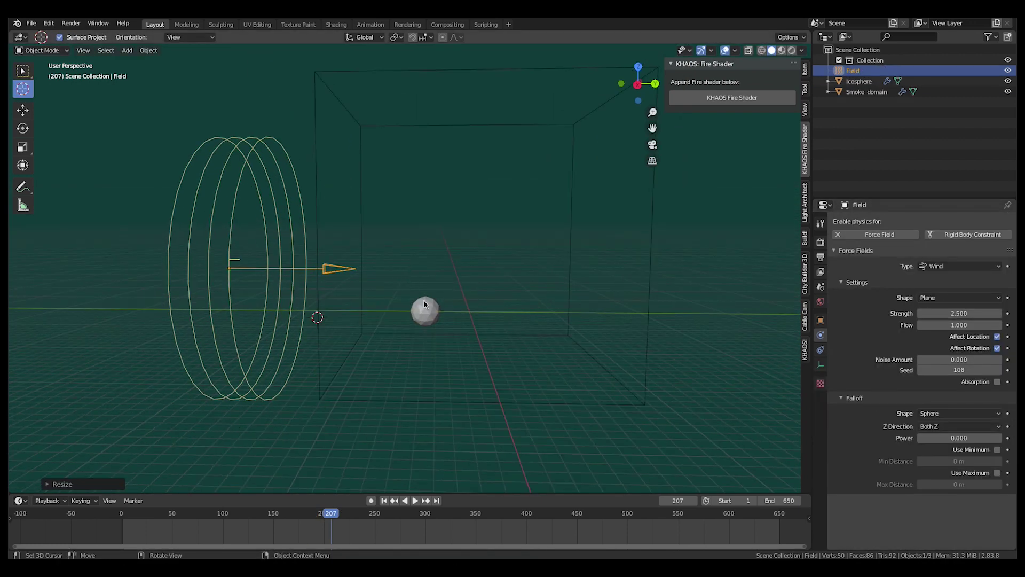
pyautogui.press('w')
pyautogui.moveTo(424, 304); pyautogui.dragTo(236, 270, button='middle')
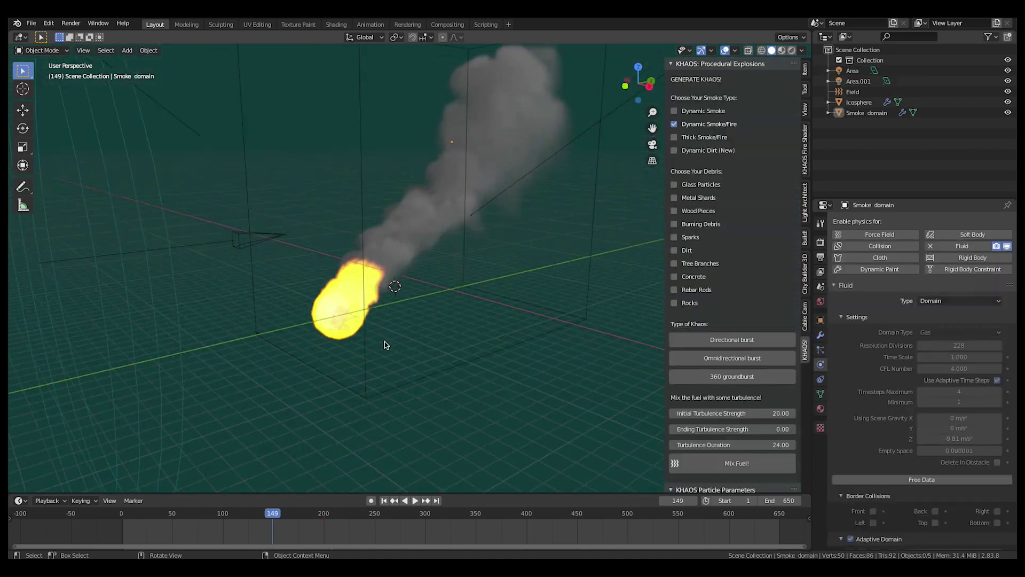
pyautogui.click(385, 345)
pyautogui.press('KP_Decimal')
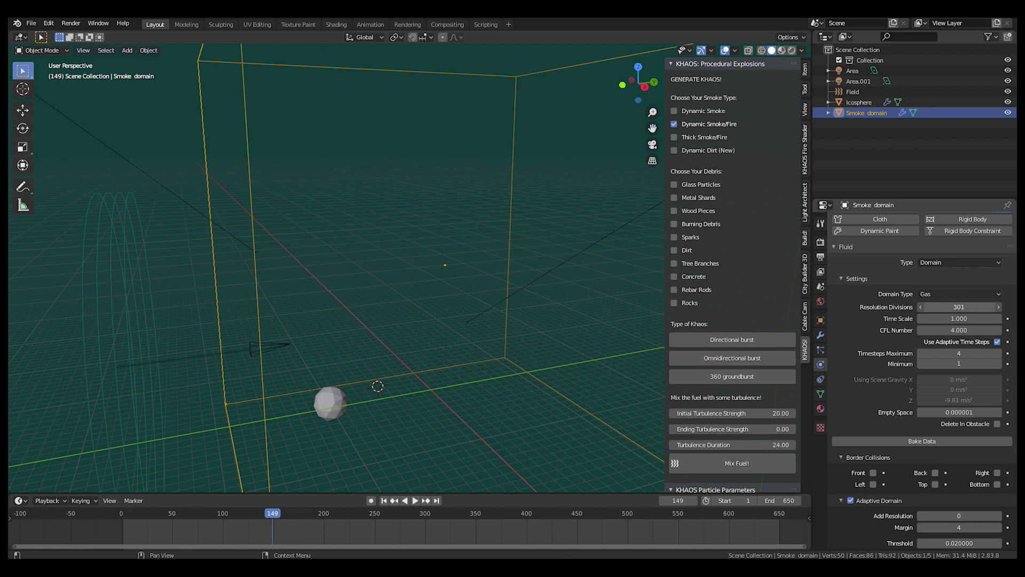
# Bake the smoke simulation and set the domain's gas vorticity to 0.1
pyautogui.click(922, 442)
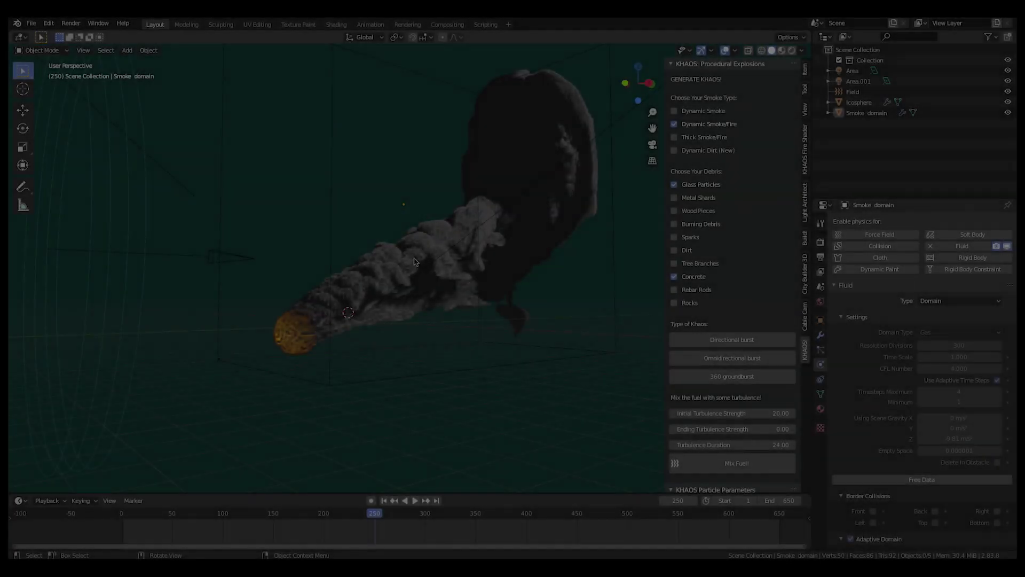
pyautogui.moveTo(415, 261); pyautogui.dragTo(416, 262, button='middle')
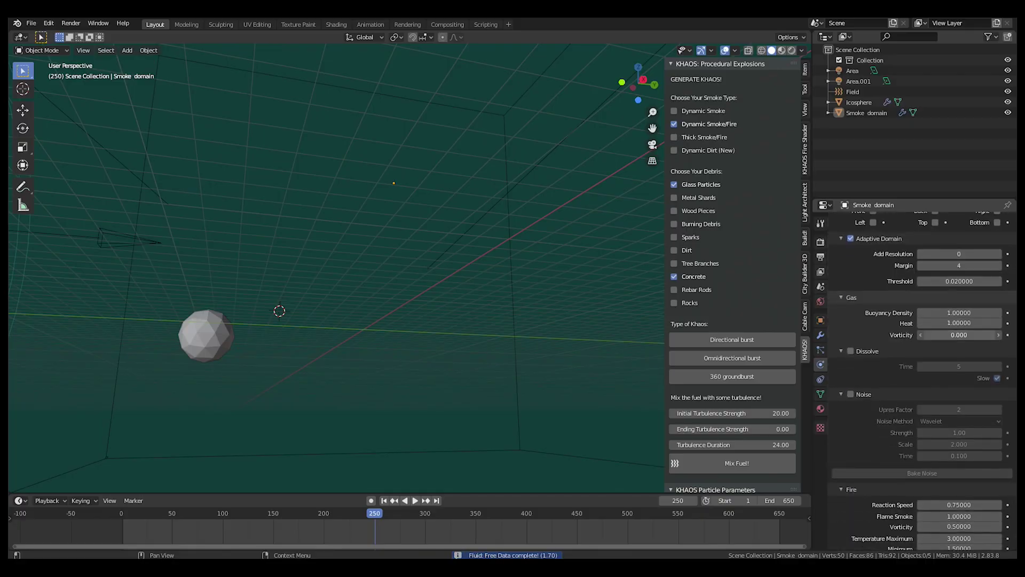
pyautogui.press('Return')
pyautogui.scroll(6, 940, 334)
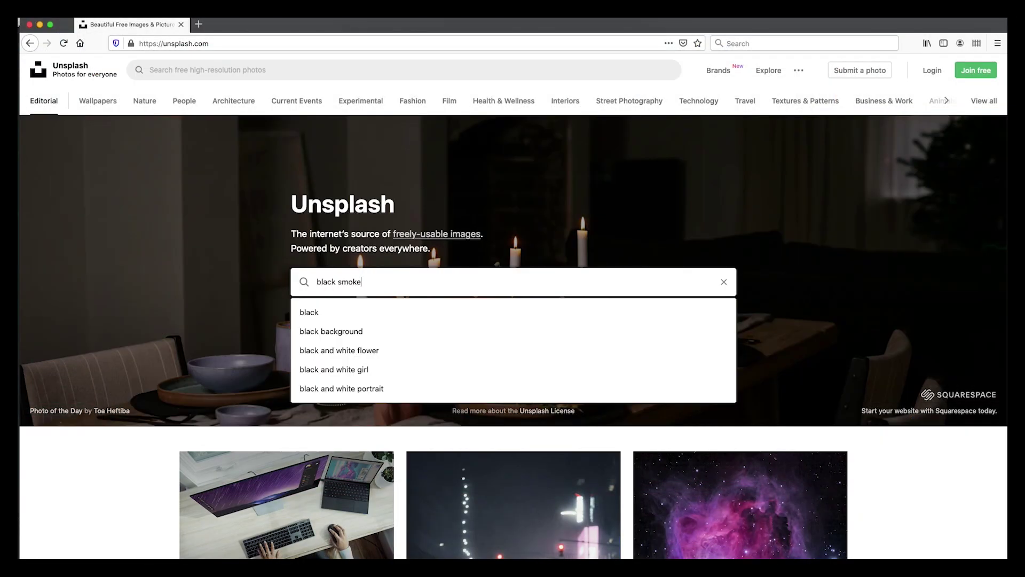
# Search 'black smoke' and view the Mount Sinabung eruption photos full size
pyautogui.press('Return')
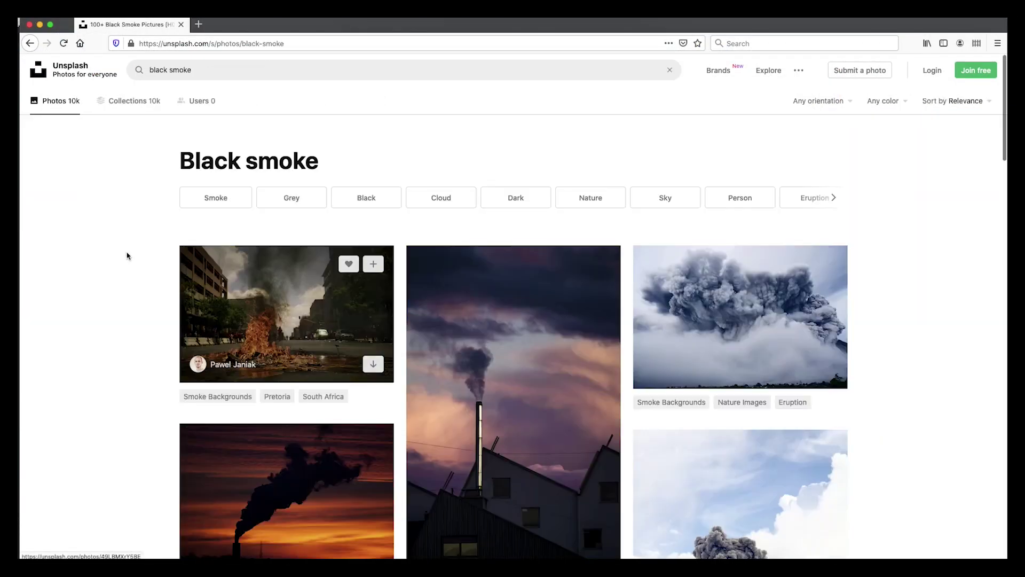
pyautogui.scroll(-3, 495, 377)
pyautogui.scroll(-10, 495, 377)
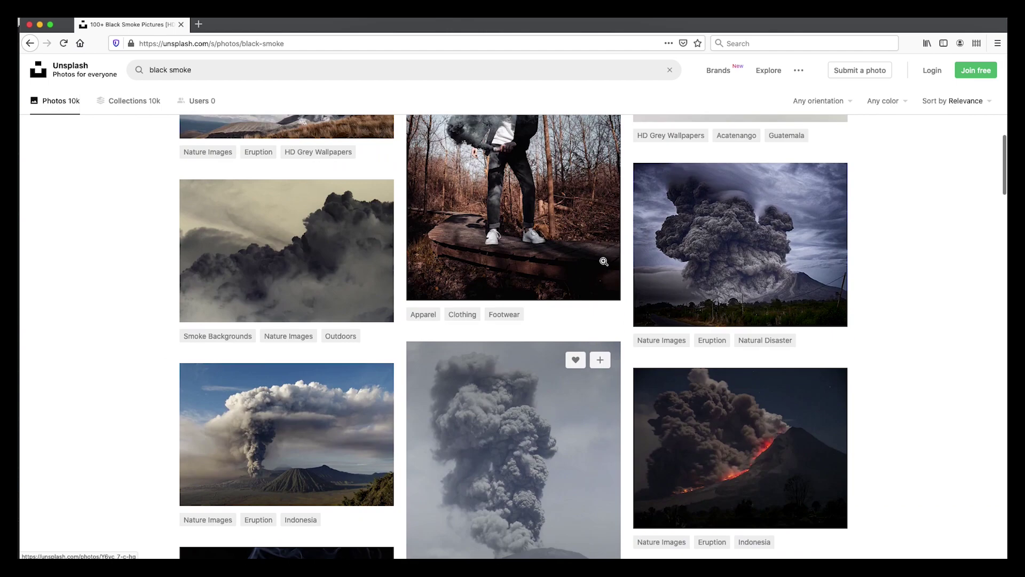
pyautogui.click(745, 259)
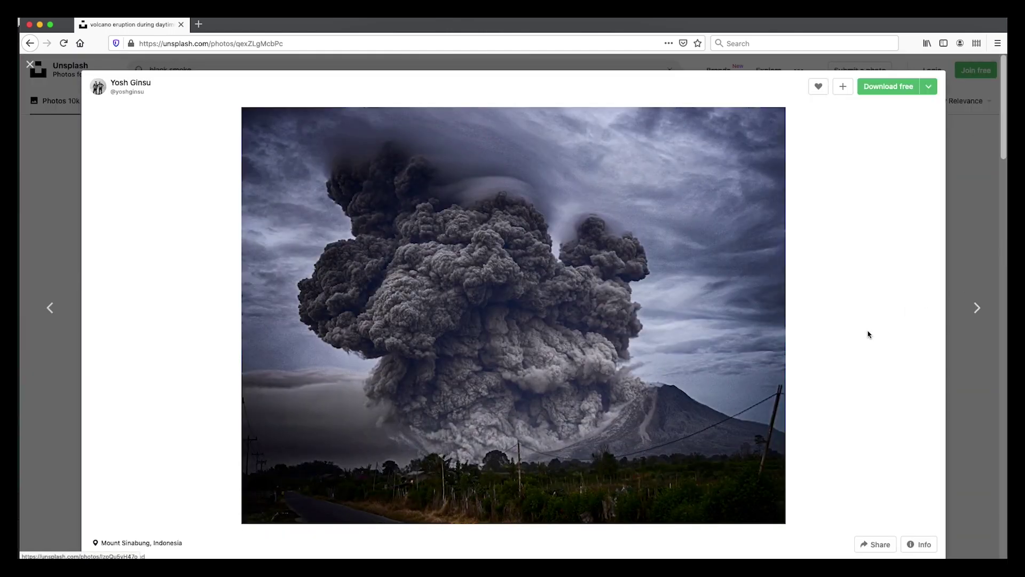
pyautogui.press('Right')
pyautogui.press('Right')
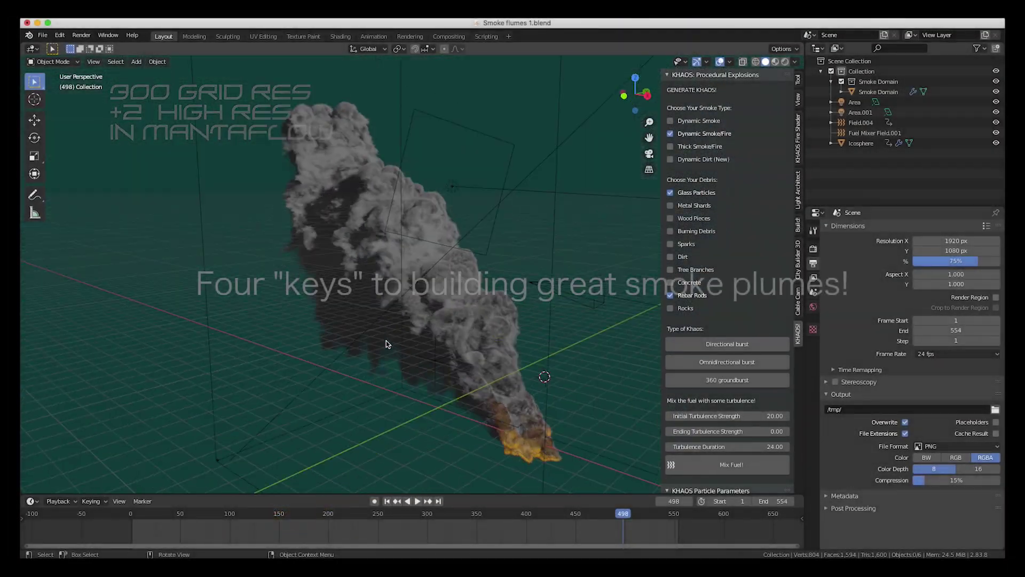
# Zoom around the 300-resolution smoke plume to inspect it
pyautogui.scroll(-10, 387, 344)
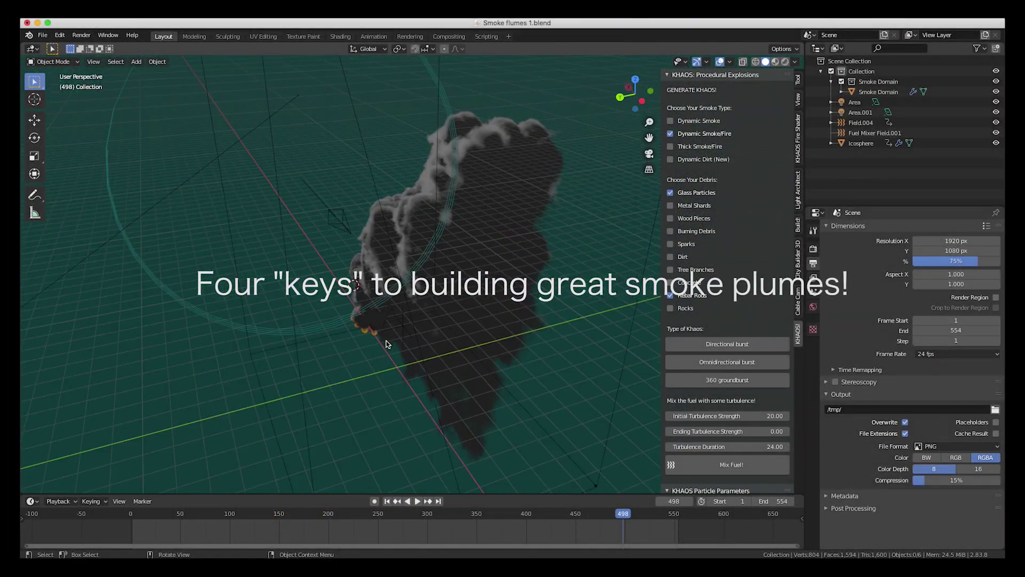
pyautogui.scroll(10, 386, 341)
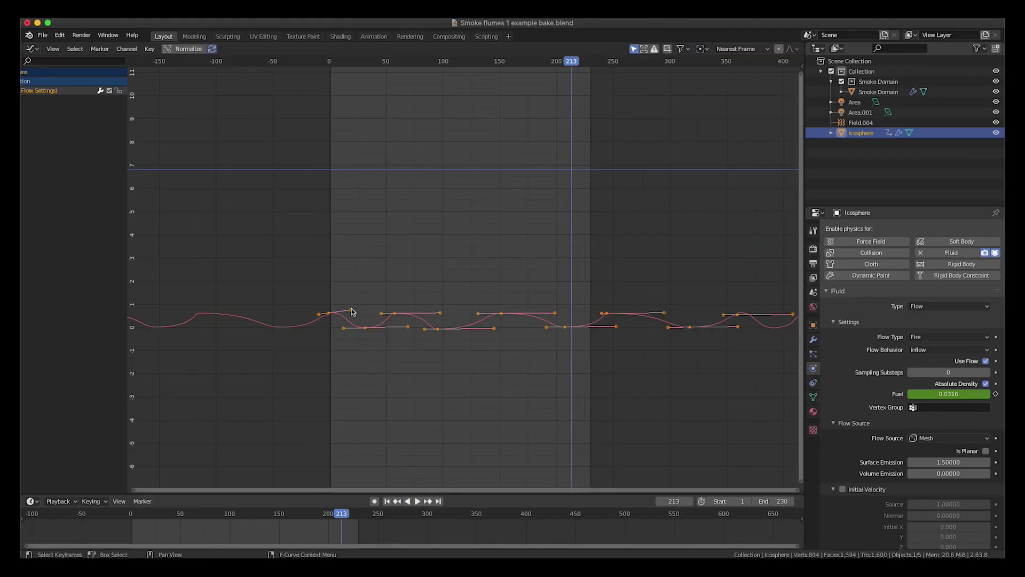
# Box-select a group of the Icosphere's Fuel keyframes in the Graph Editor
pyautogui.moveTo(352, 311); pyautogui.dragTo(278, 454)
pyautogui.scroll(2, 277, 454)
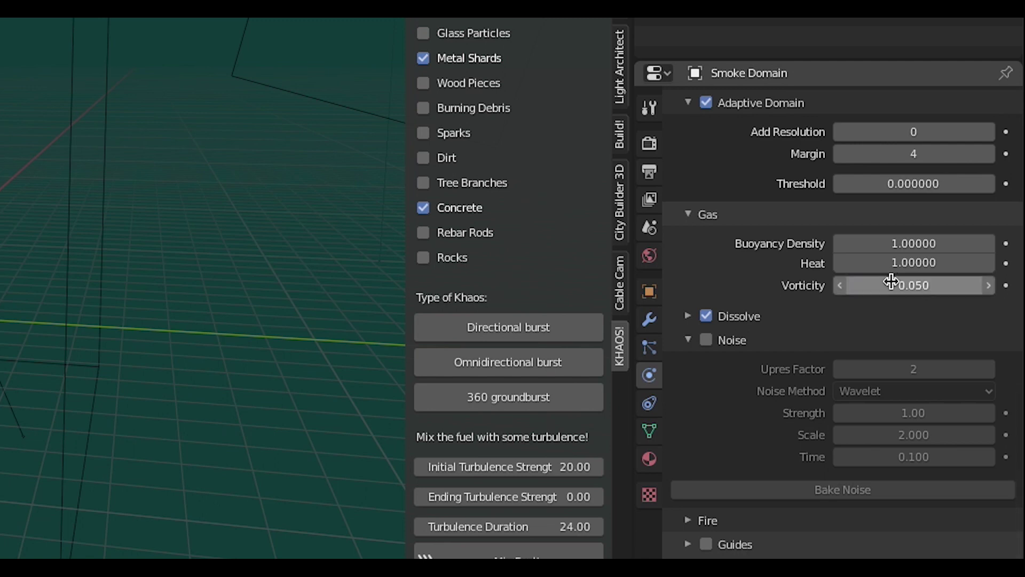
# Expand the smoke domain's Fire settings and set Reaction Speed to 0.75
pyautogui.scroll(-3, 784, 454)
pyautogui.click(688, 459)
pyautogui.scroll(-2, 760, 531)
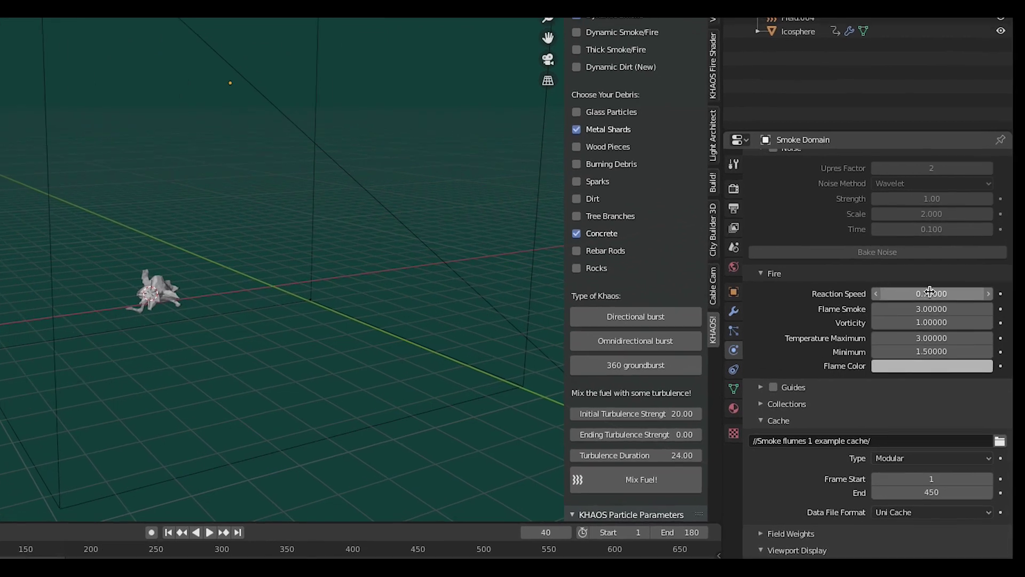
pyautogui.click(930, 291)
pyautogui.write('0.75')
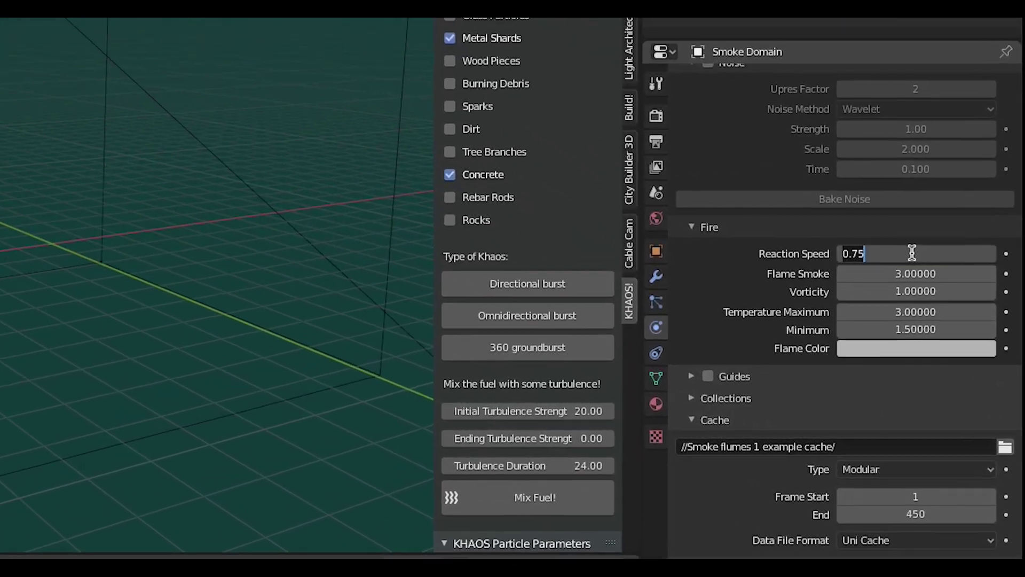
pyautogui.press('Return')
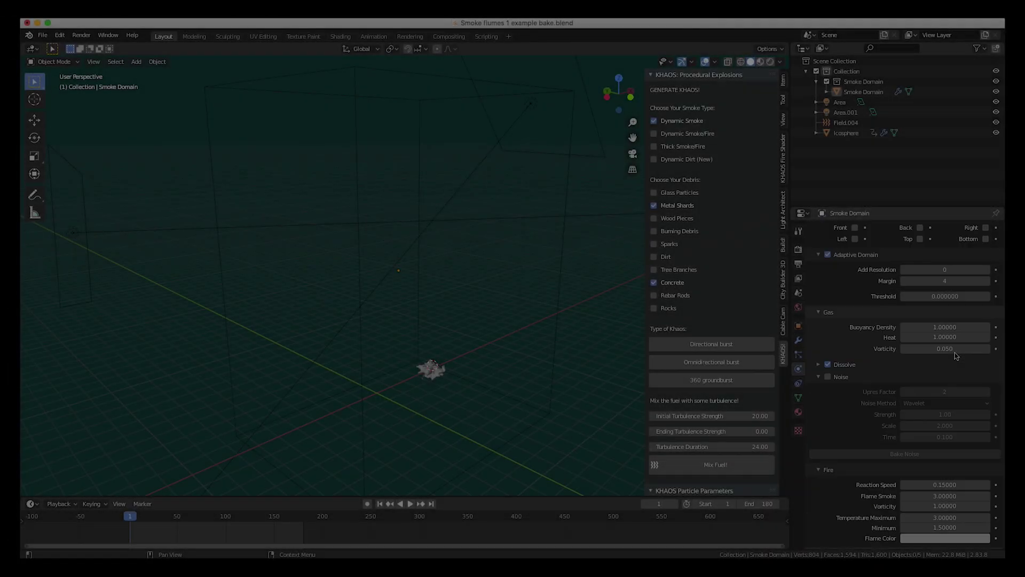
pyautogui.scroll(3, 955, 353)
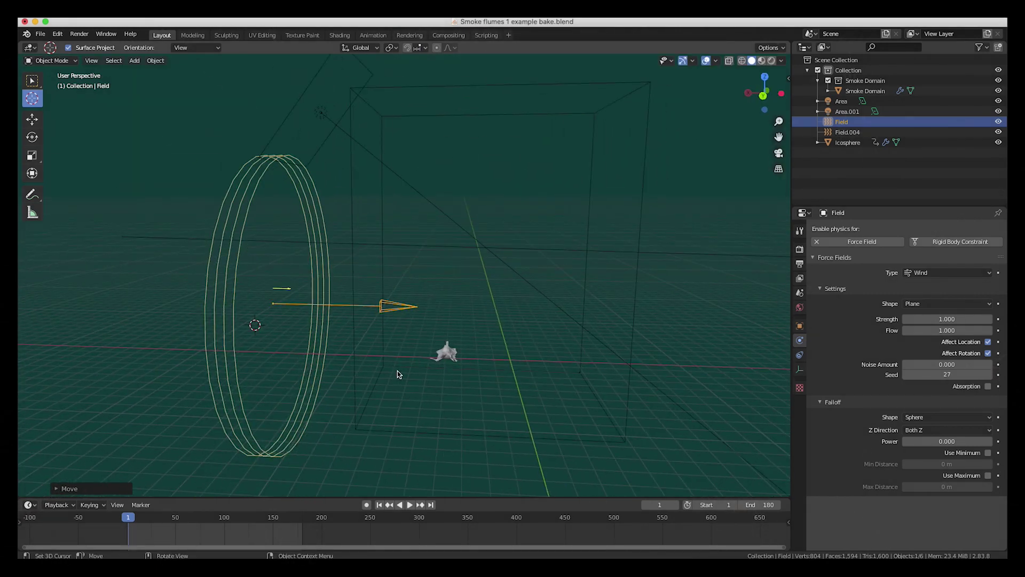
# Play to frame 24 and display the wind strength curve in the Graph Editor
pyautogui.press('space')
pyautogui.click(150, 524)
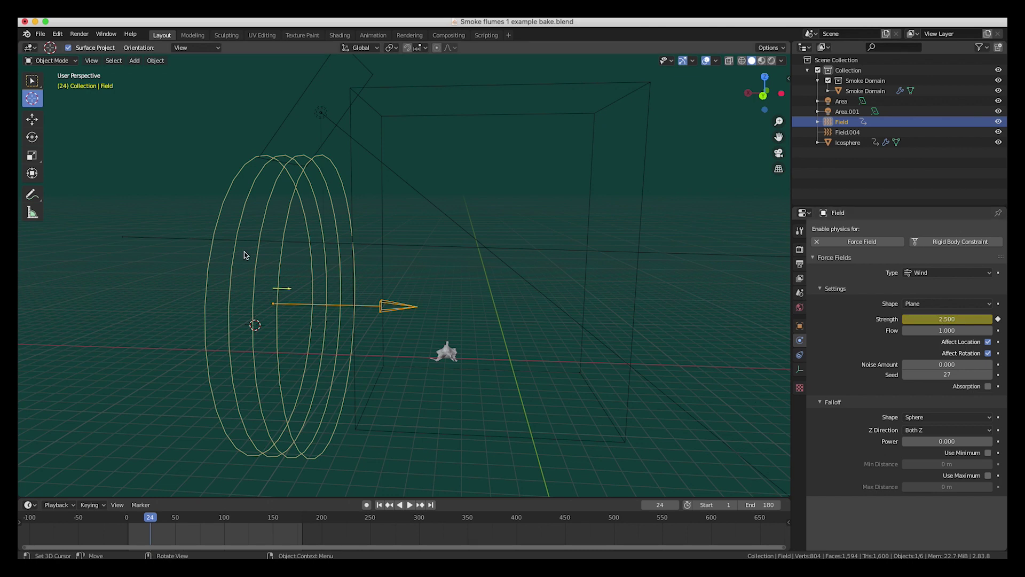
pyautogui.click(30, 48)
pyautogui.click(163, 101)
pyautogui.press('space')
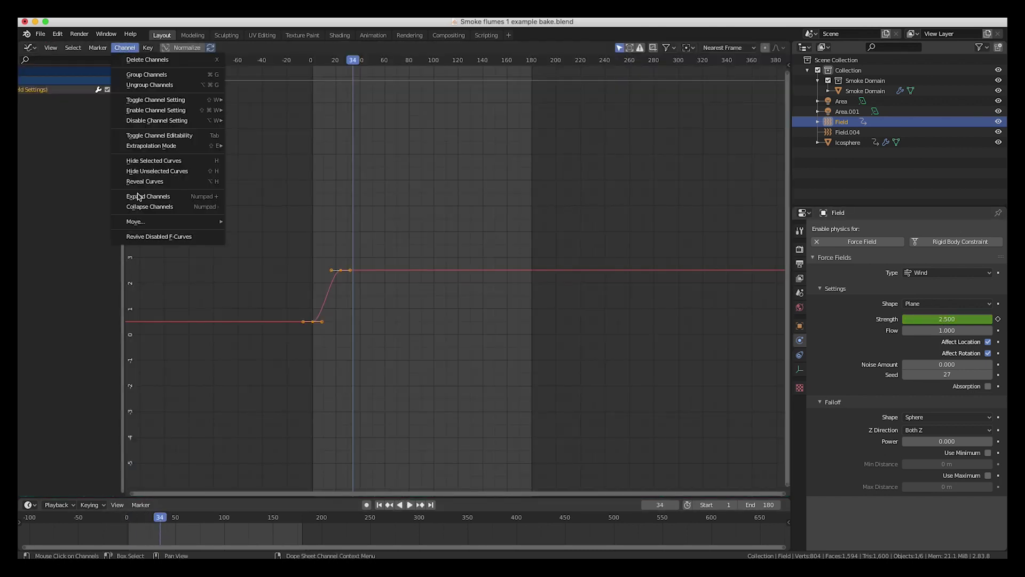
# Make the wind strength curve cyclic and preview the pulse over frames 52–159
pyautogui.click(248, 171)
pyautogui.press('space')
pyautogui.click(133, 518)
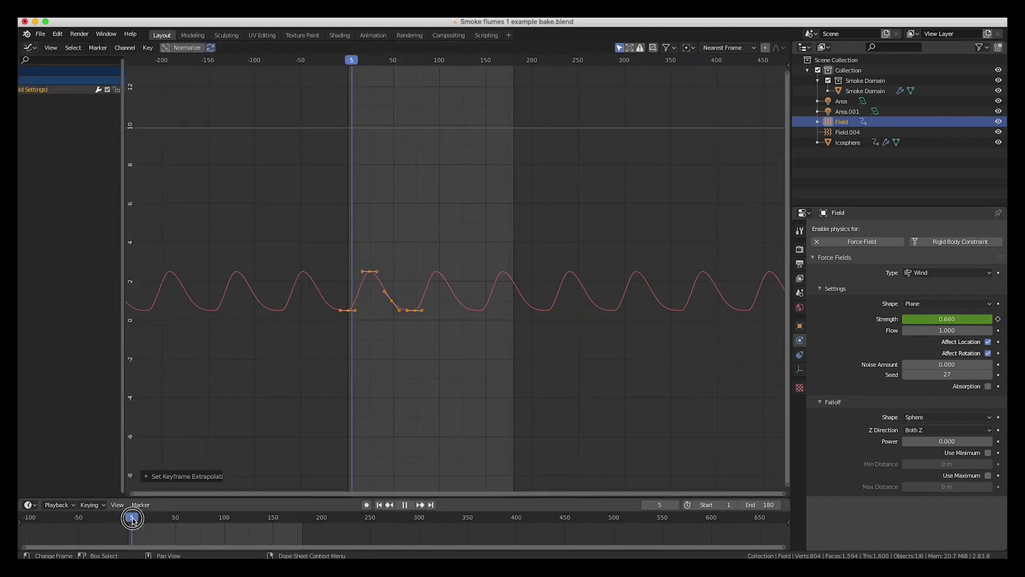
pyautogui.click(128, 521)
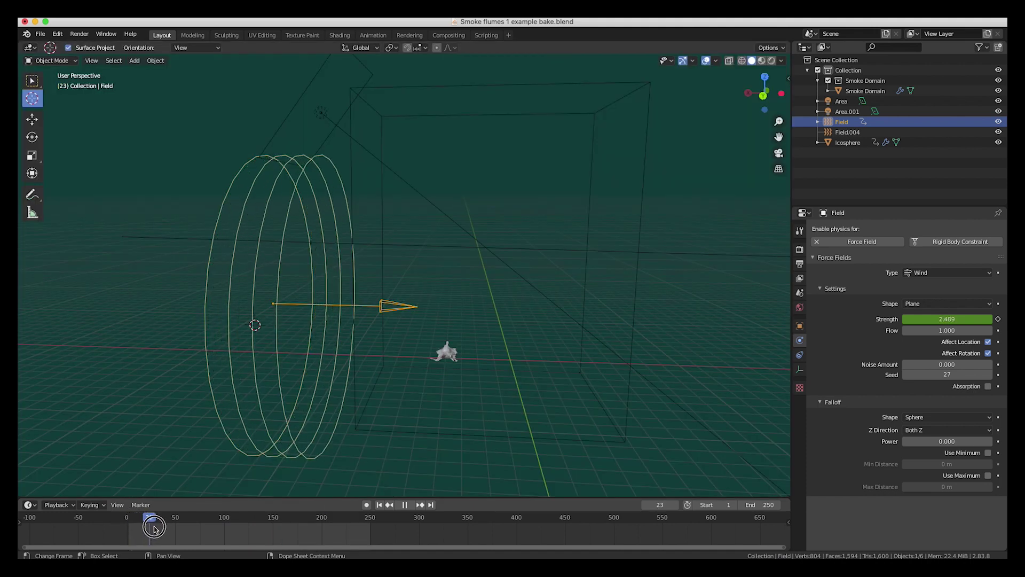
pyautogui.moveTo(184, 532); pyautogui.dragTo(286, 544)
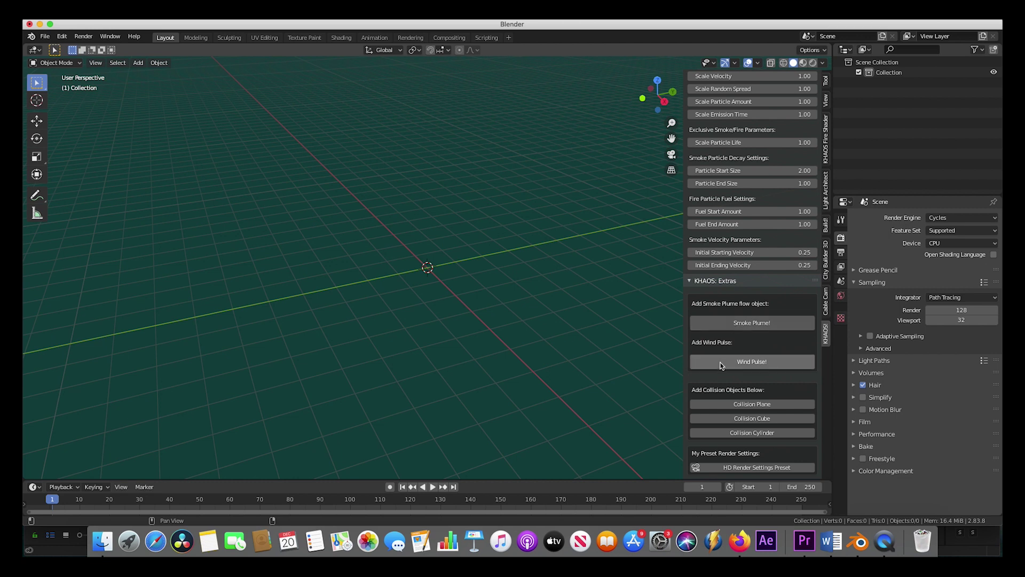
# Create a KHAOS Smoke Plume with fuel rates 1.00 to 0.25 pulsing every 24 frames
pyautogui.click(728, 323)
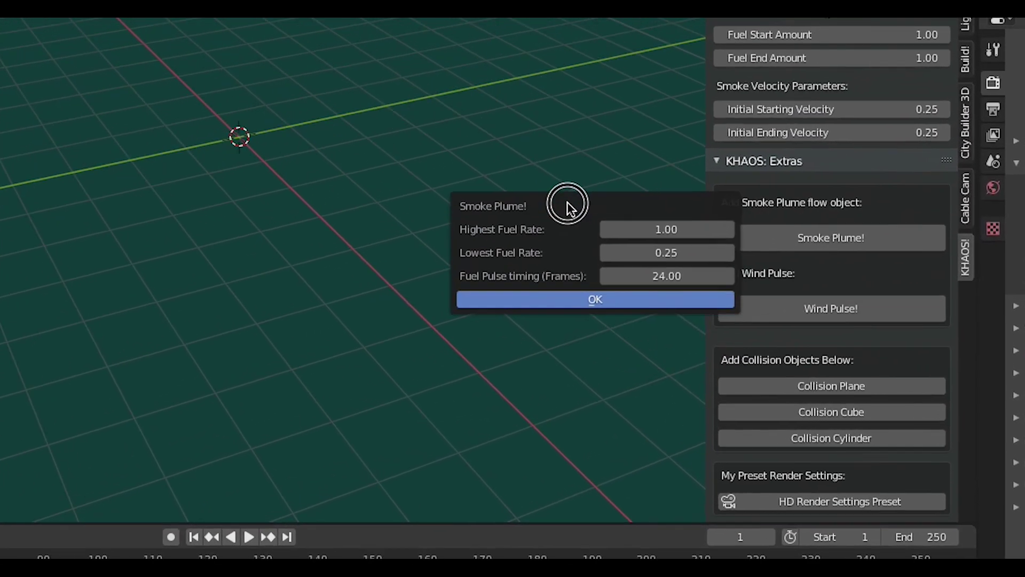
pyautogui.click(831, 309)
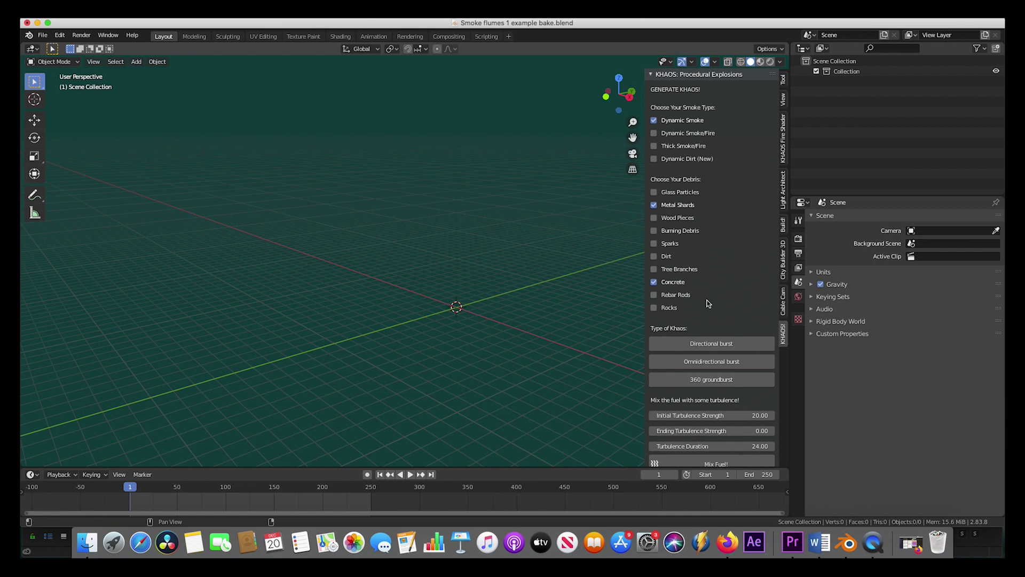
pyautogui.scroll(-10, 708, 303)
pyautogui.scroll(-5, 708, 303)
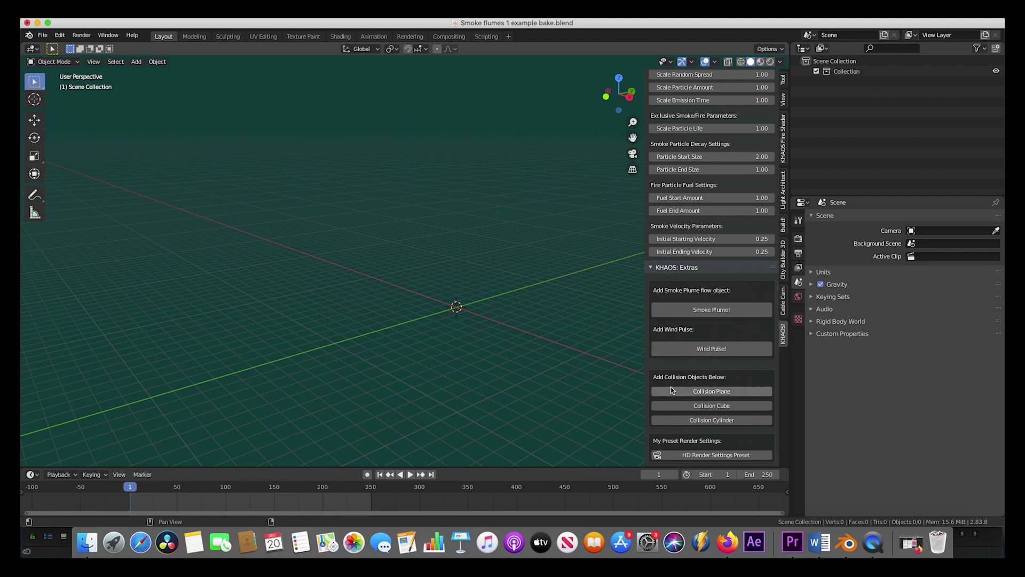
pyautogui.click(711, 318)
pyautogui.moveTo(714, 313); pyautogui.dragTo(558, 303)
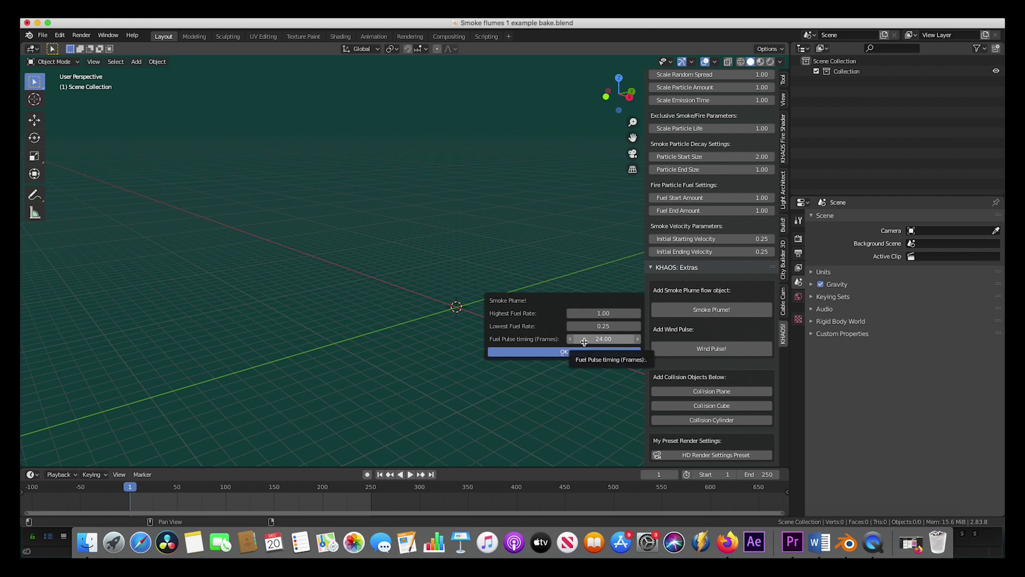
pyautogui.click(555, 352)
# Sculpt the plume emitter into a small jagged shape, then return to Object Mode
pyautogui.hscroll(-10, 487, 346)
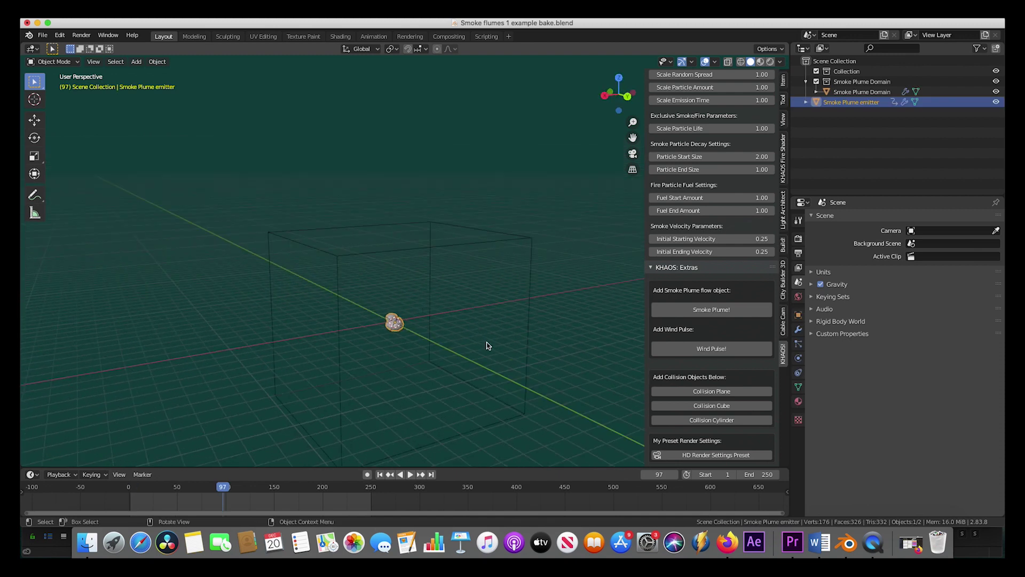
pyautogui.hscroll(-5, 487, 346)
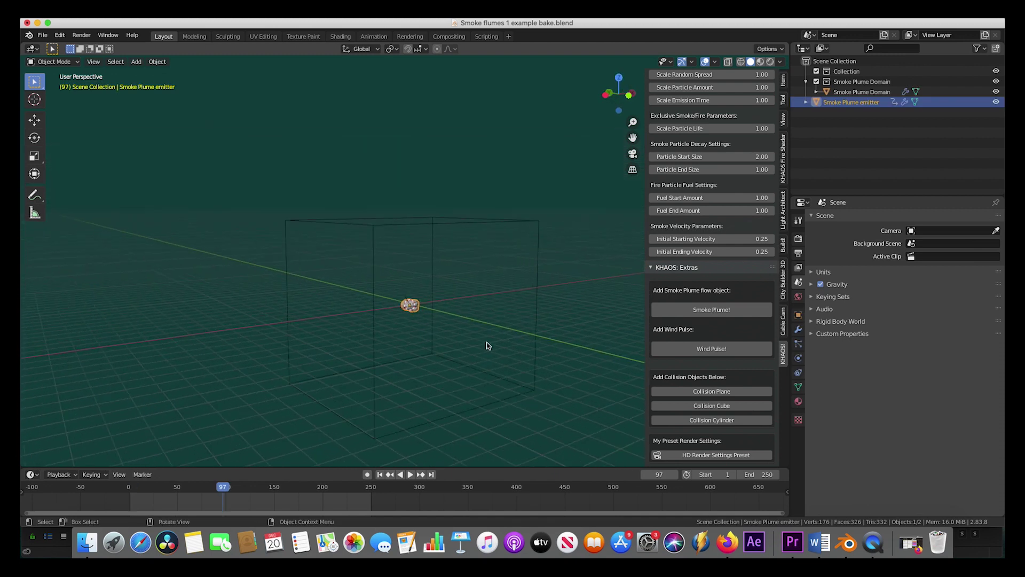
pyautogui.hscroll(-6, 487, 347)
pyautogui.scroll(5, 476, 297)
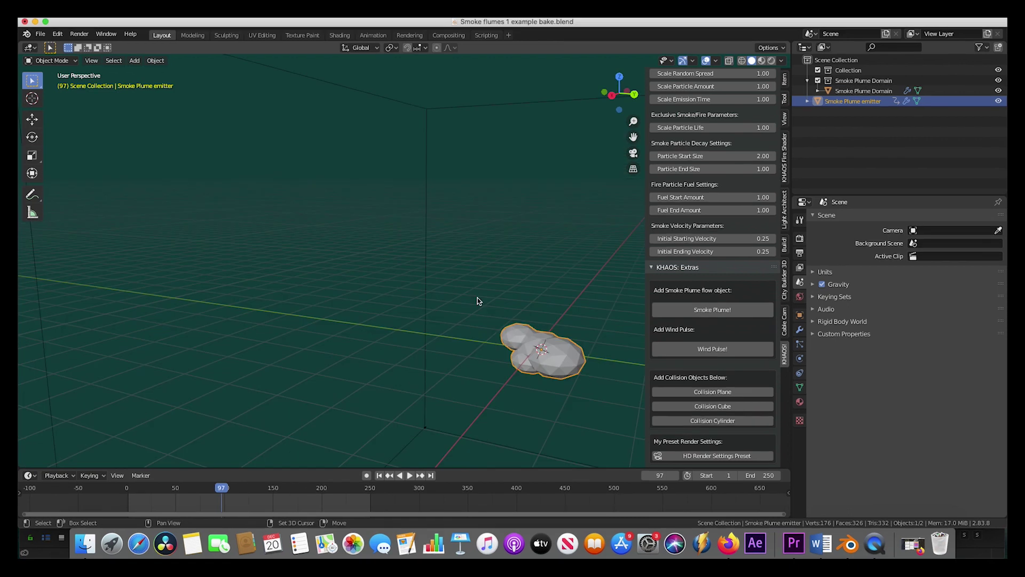
pyautogui.hscroll(-8, 476, 298)
pyautogui.hscroll(-8, 478, 301)
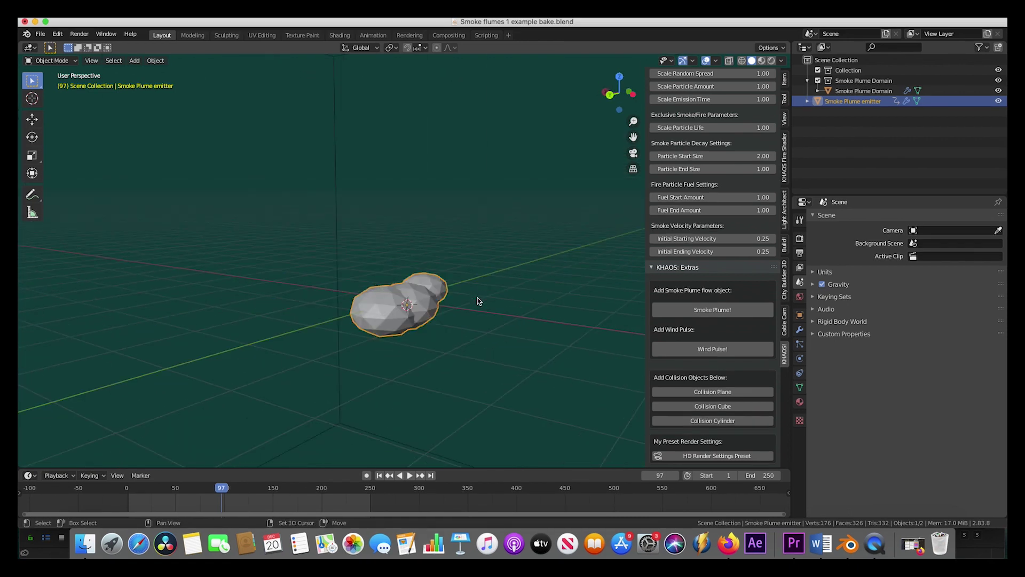
pyautogui.click(50, 61)
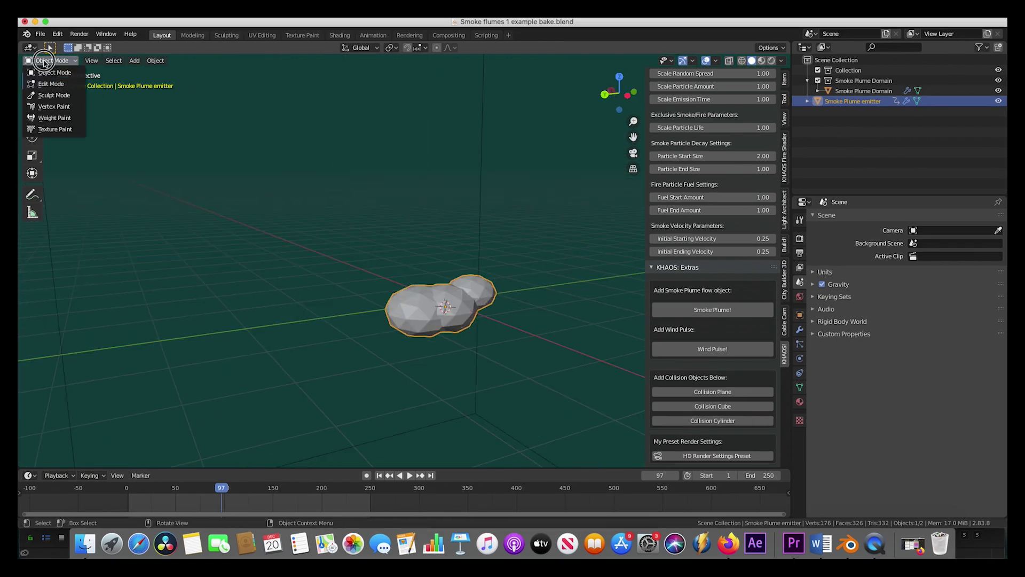
pyautogui.click(45, 95)
pyautogui.hscroll(-10, 362, 374)
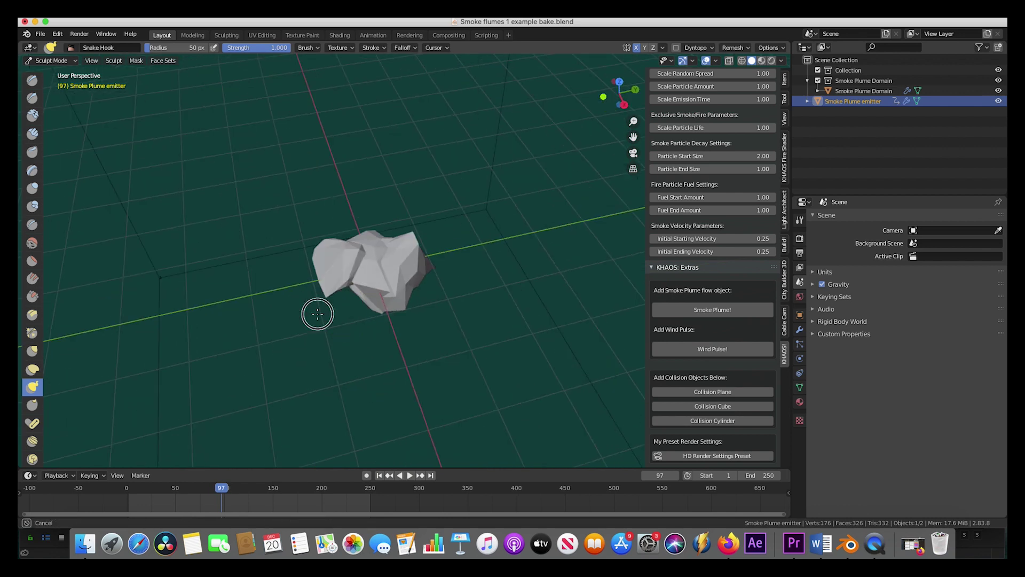
pyautogui.hscroll(-10, 442, 213)
pyautogui.click(50, 61)
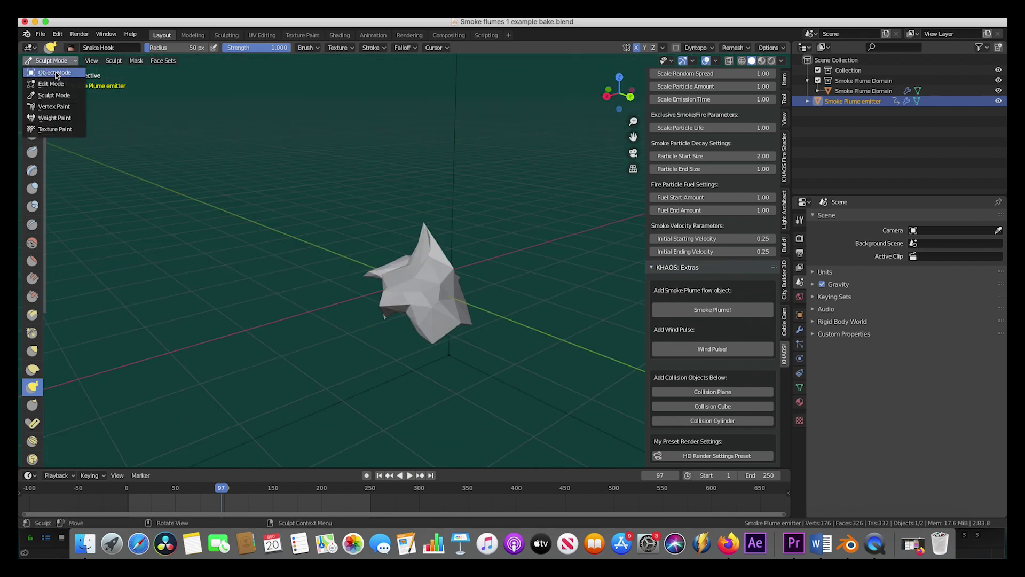
pyautogui.click(46, 71)
# Scale the Smoke Plume Domain box up slightly
pyautogui.hscroll(-5, 352, 283)
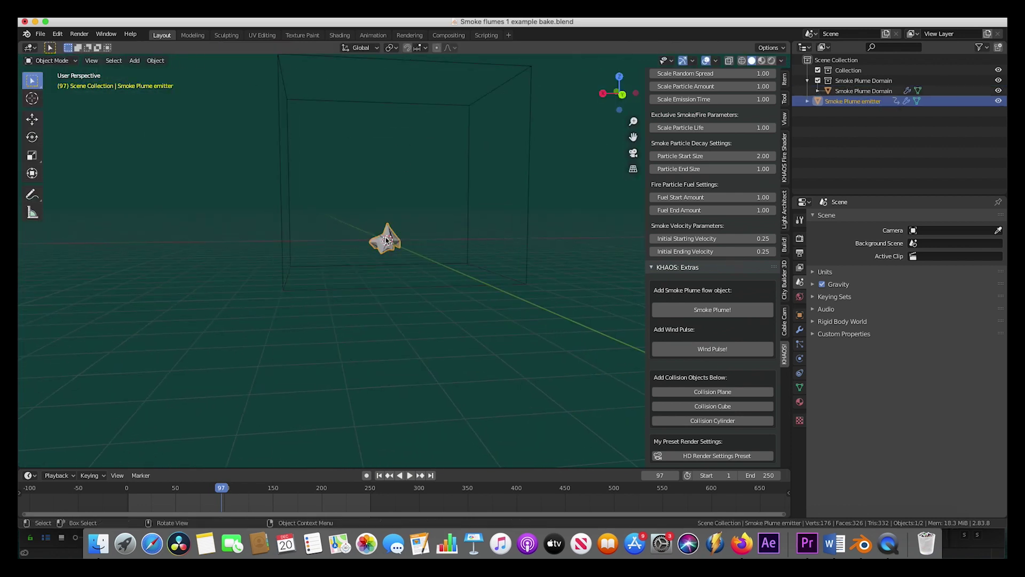
pyautogui.click(466, 174)
pyautogui.press('s')
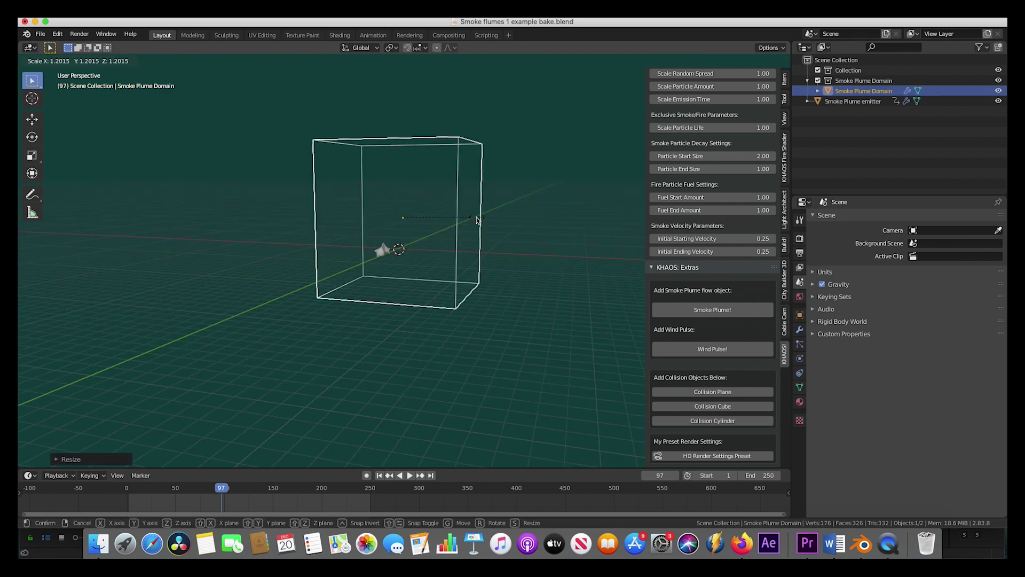
pyautogui.click(478, 220)
pyautogui.hscroll(-5, 477, 220)
pyautogui.hscroll(-3, 438, 235)
pyautogui.press('s')
# Deselect everything and place the 3D cursor to the left of the domain
pyautogui.click(401, 245)
pyautogui.click(374, 247)
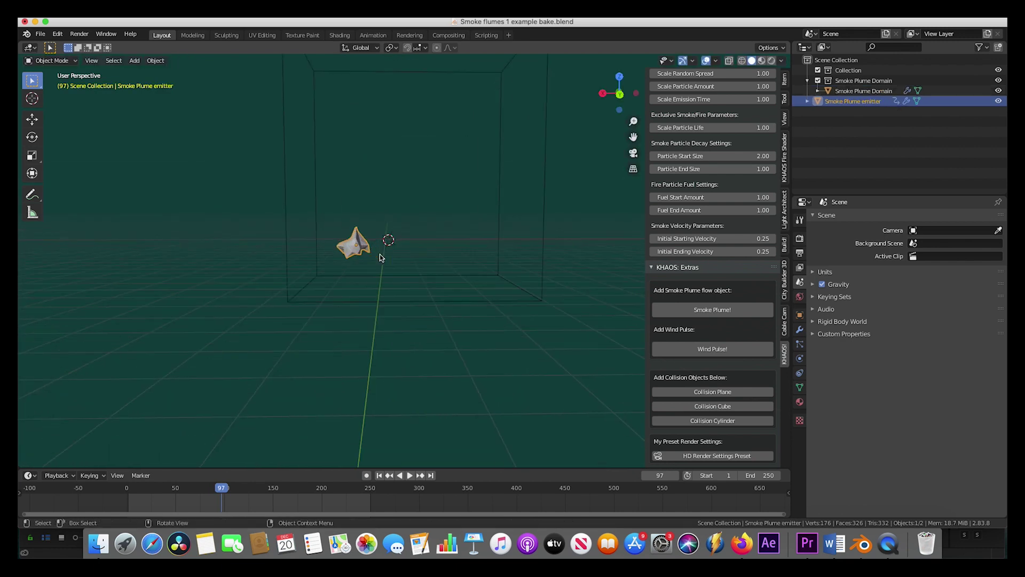
pyautogui.hscroll(-3, 403, 245)
pyautogui.click(404, 245)
pyautogui.hscroll(-3, 403, 245)
pyautogui.hotkey('shift', 'space')
pyautogui.press('space')
pyautogui.click(229, 317)
pyautogui.hscroll(-2, 234, 316)
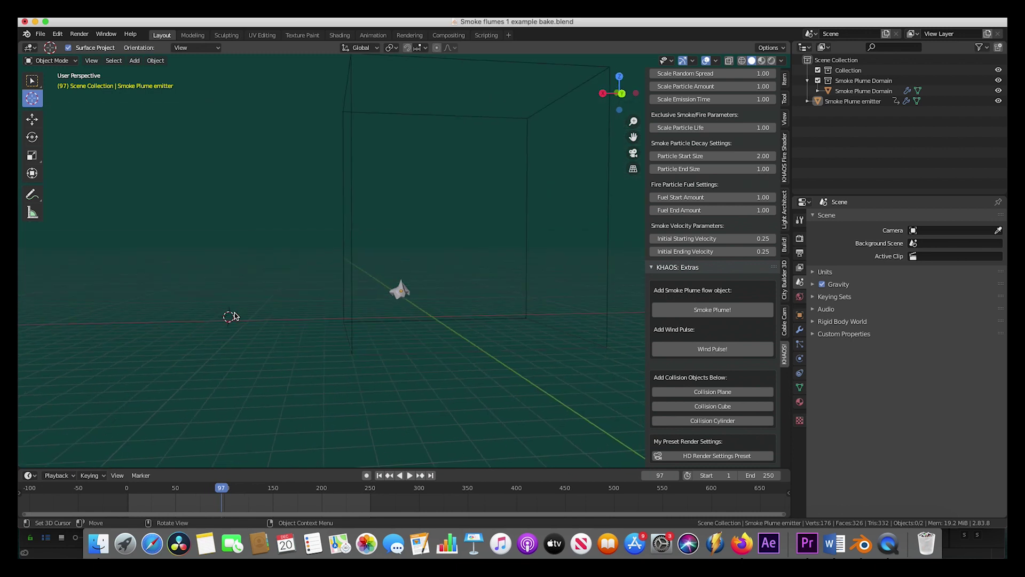
pyautogui.click(723, 354)
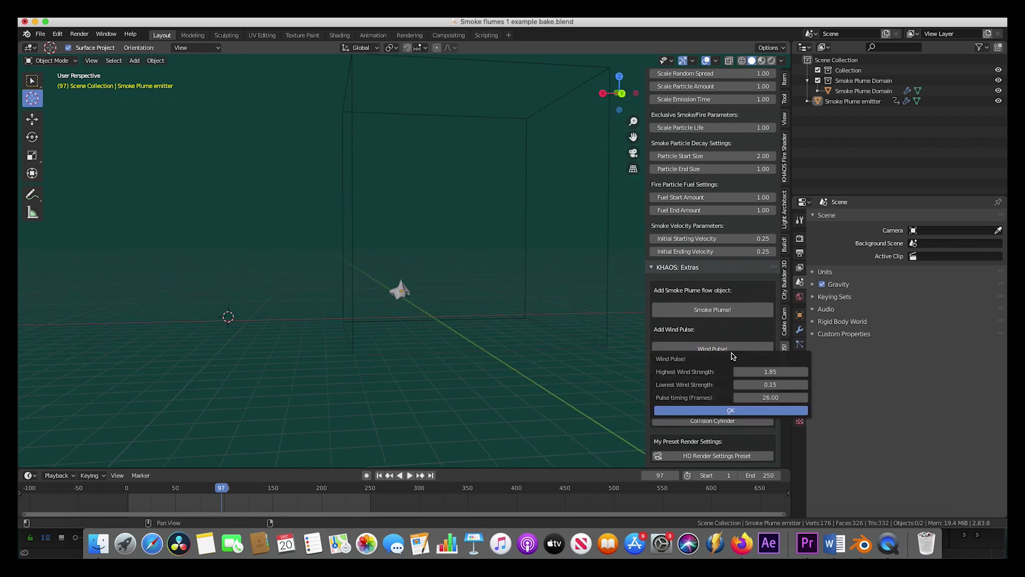
# Create the Wind Pulse ring, move it beside the domain and enlarge it
pyautogui.moveTo(748, 360); pyautogui.dragTo(566, 347)
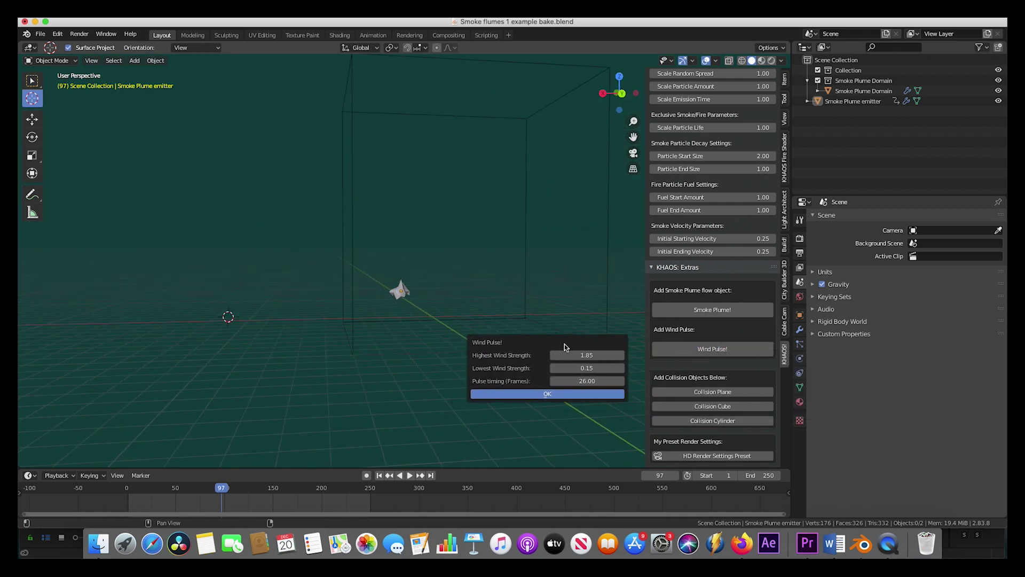
pyautogui.click(545, 394)
pyautogui.press('g')
pyautogui.click(315, 321)
pyautogui.press('s')
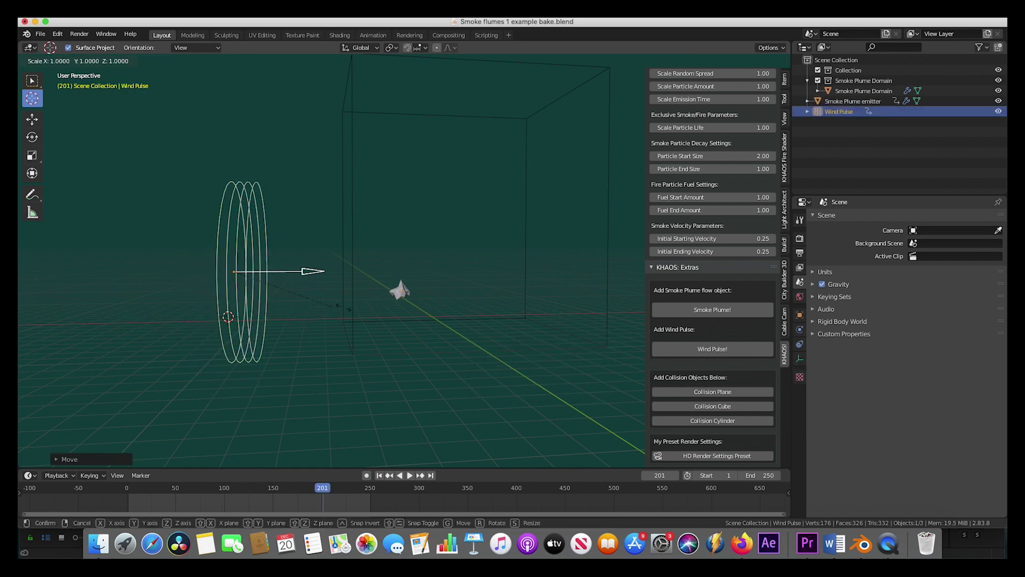
pyautogui.click(344, 308)
# Orbit the view and scrub the timeline to preview the wind pulse animation
pyautogui.moveTo(343, 308); pyautogui.dragTo(167, 473, button='middle')
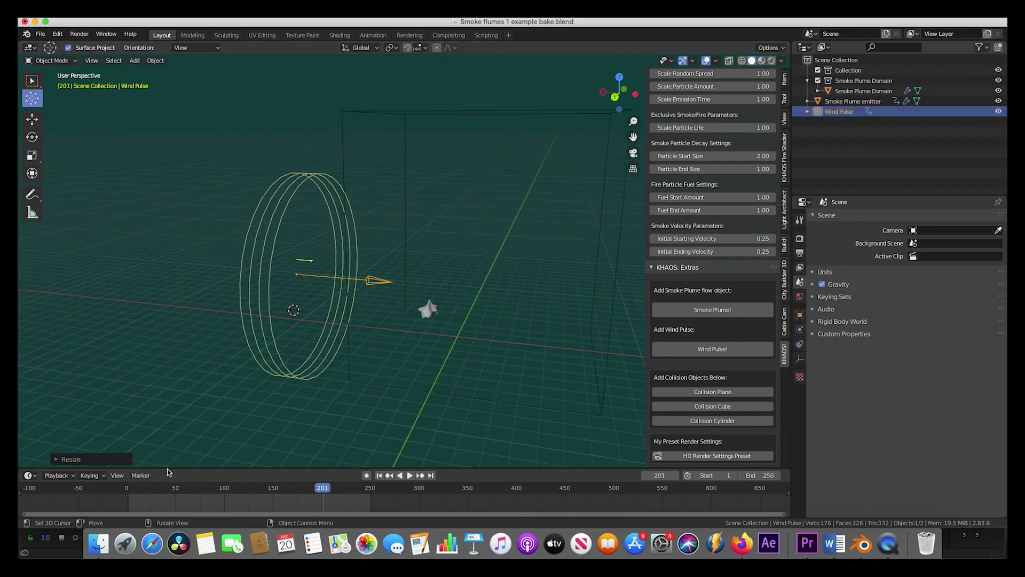
pyautogui.moveTo(133, 490); pyautogui.dragTo(391, 488)
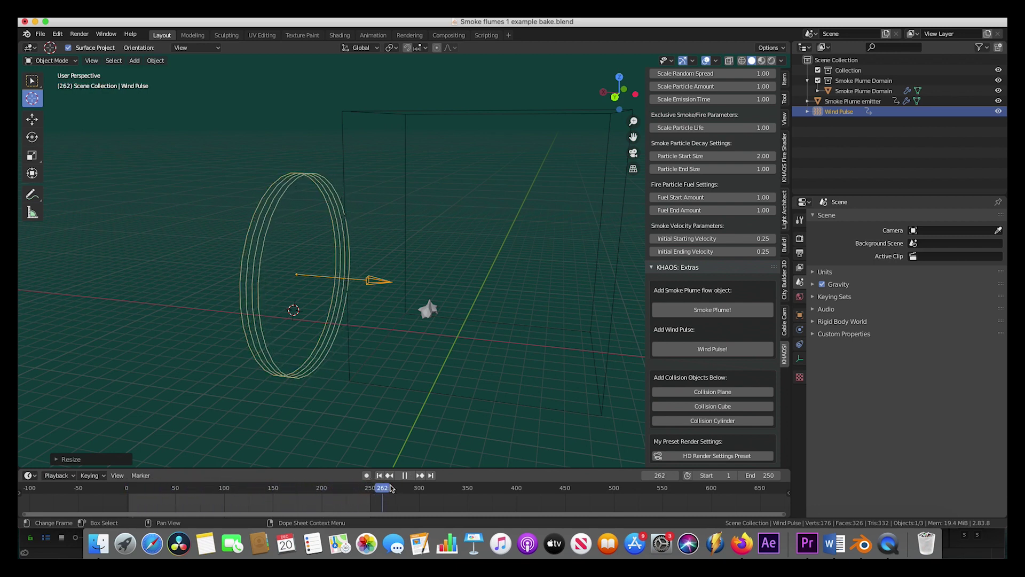
pyautogui.press('space')
# Select the Smoke Plume Domain box and bring up its fluid physics settings
pyautogui.moveTo(485, 341); pyautogui.dragTo(429, 245, button='middle')
pyautogui.press('w')
pyautogui.click(390, 214)
pyautogui.click(800, 373)
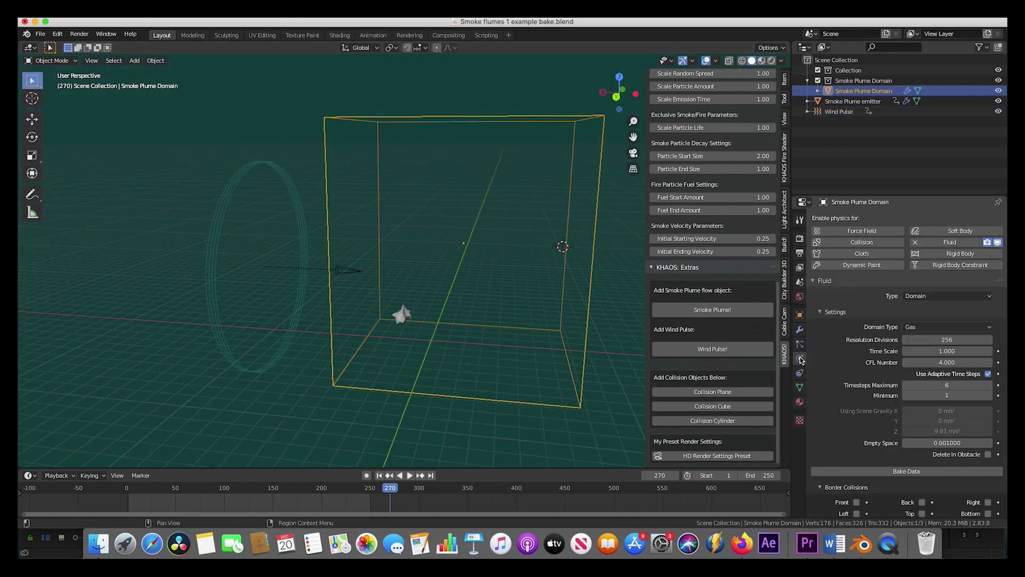
pyautogui.scroll(-6, 843, 333)
pyautogui.scroll(-6, 843, 332)
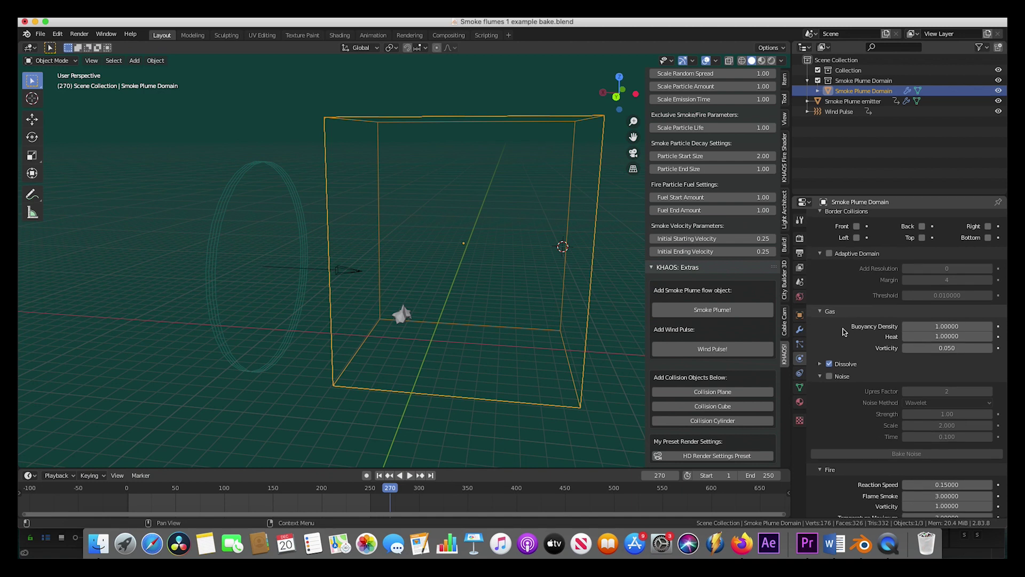
pyautogui.scroll(-5, 844, 332)
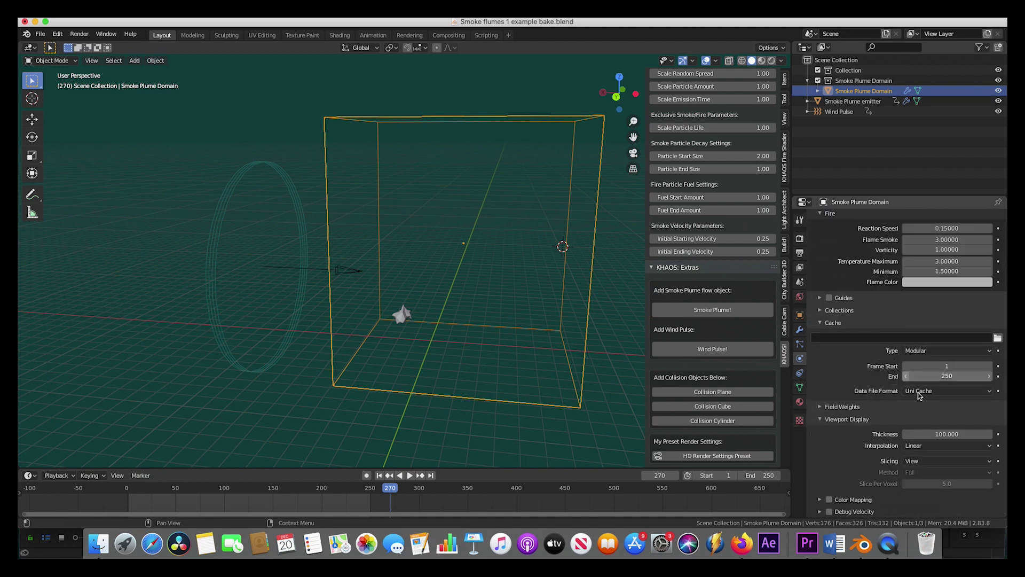
# Save the blend file and set the domain cache to the Smoke flumes 1 example folder
pyautogui.click(40, 33)
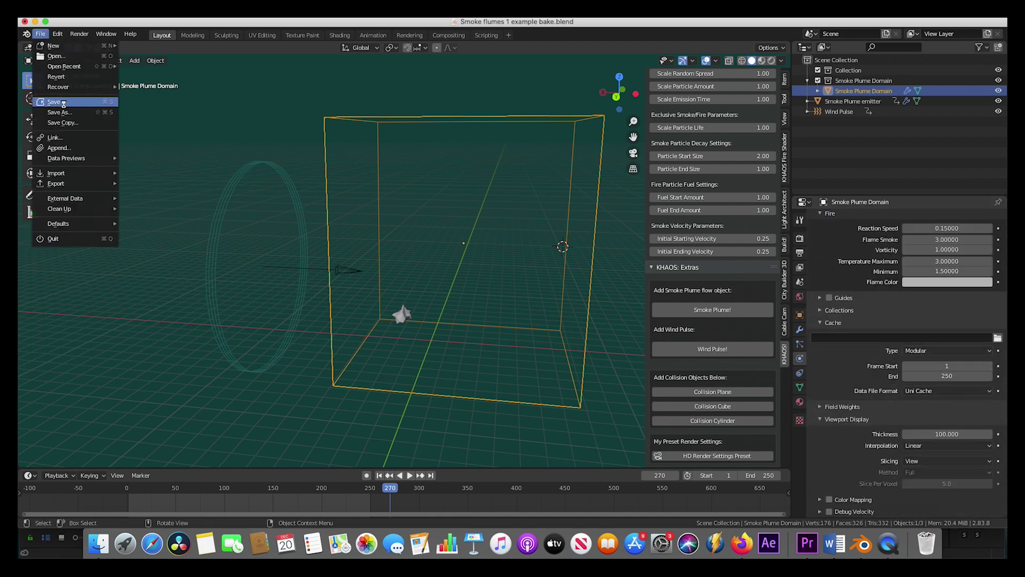
pyautogui.click(55, 102)
pyautogui.click(997, 338)
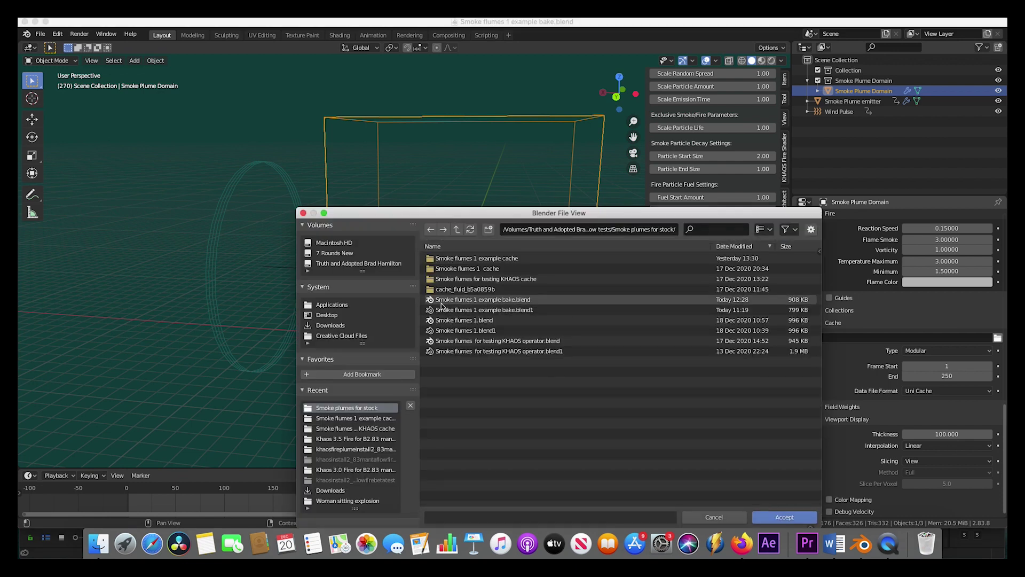
pyautogui.doubleClick(438, 259)
pyautogui.click(785, 517)
pyautogui.scroll(10, 902, 411)
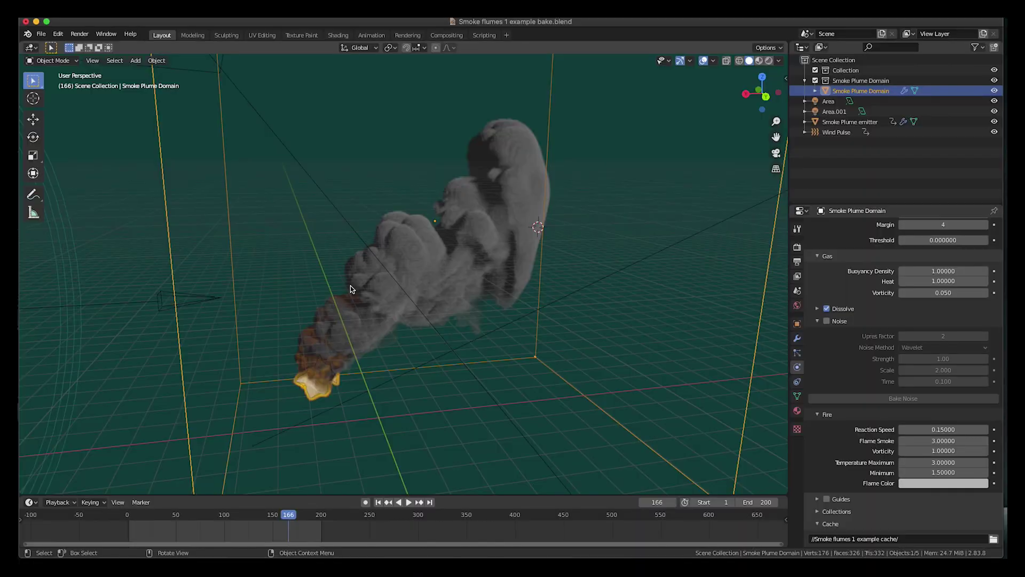
# Play back a viewport-rendered animation preview of the burning smoke plume, then close the playback window
pyautogui.hscroll(-10, 350, 286)
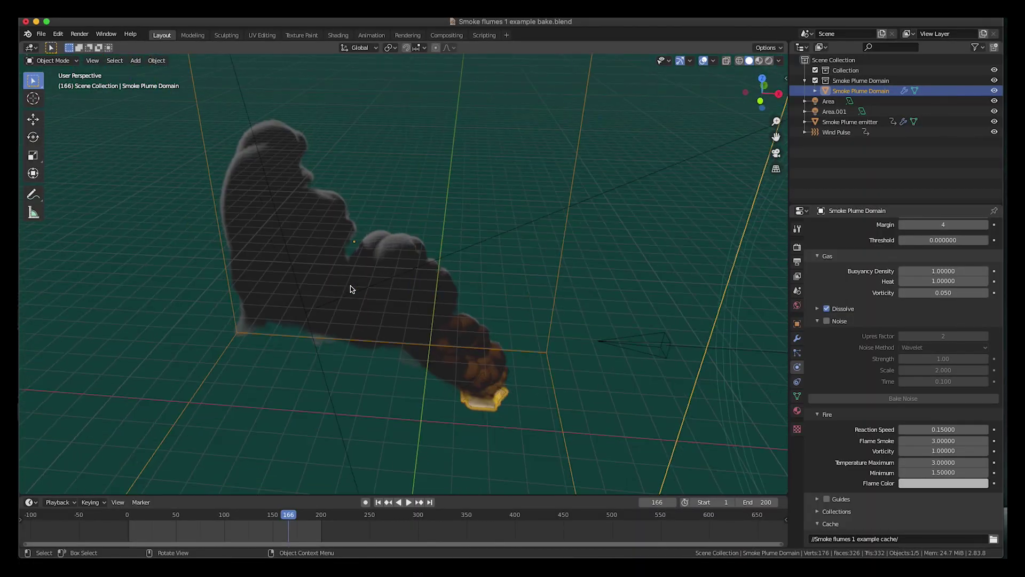
pyautogui.hscroll(-15, 350, 287)
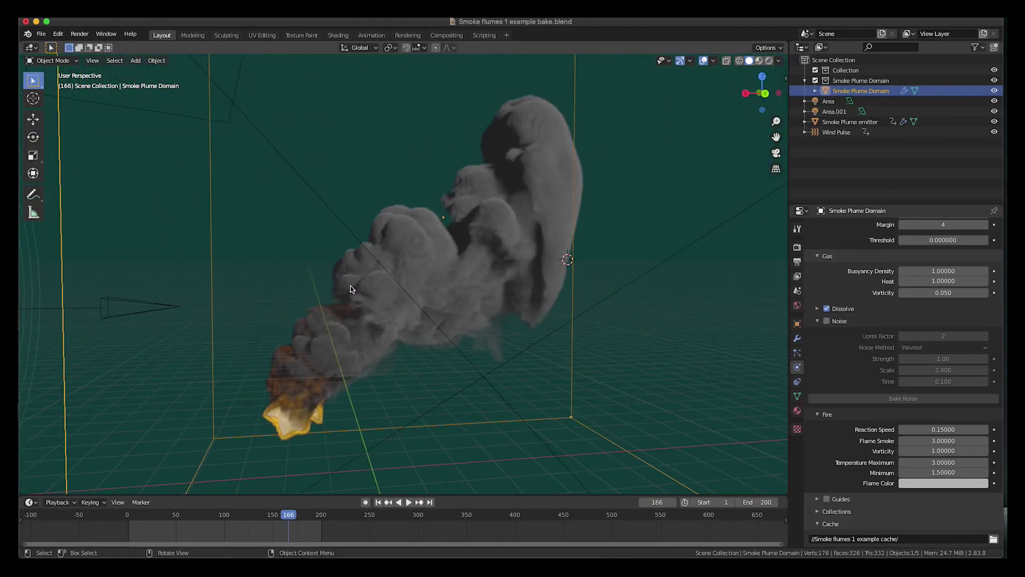
pyautogui.click(79, 34)
pyautogui.click(113, 94)
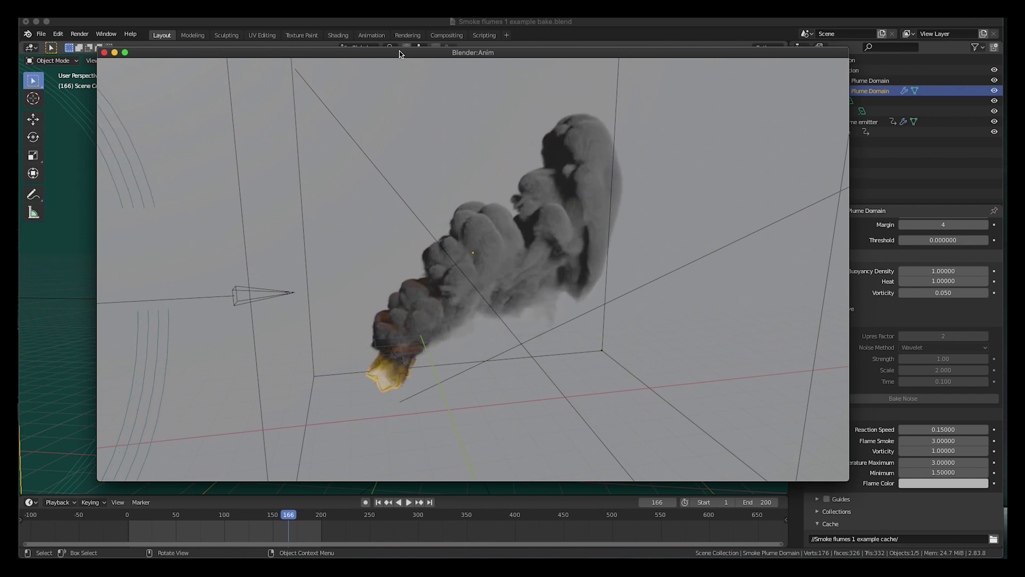
pyautogui.press('Escape')
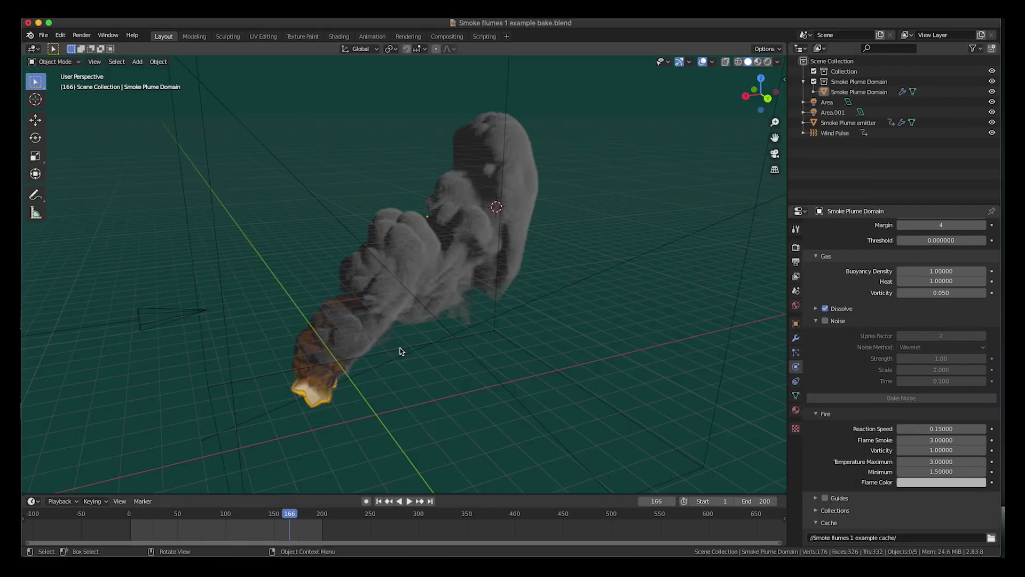